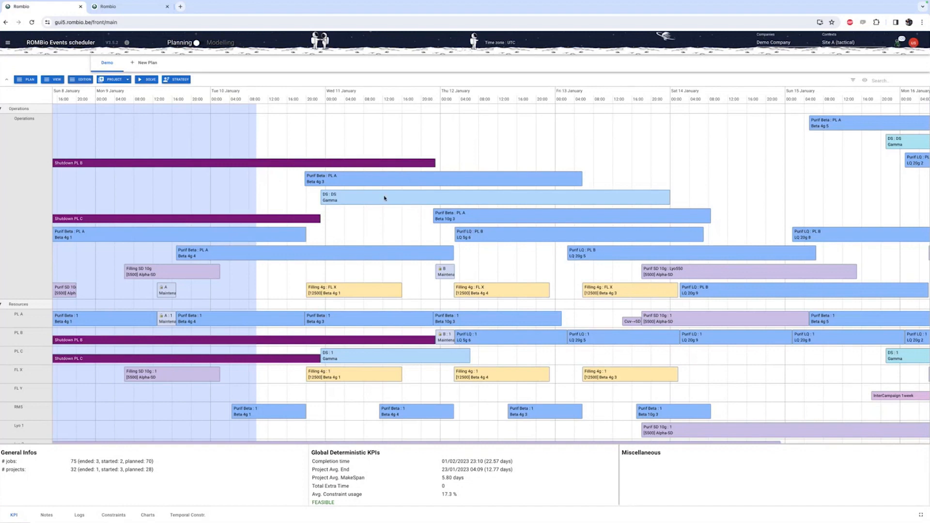
Prepare a share of the Demo plan, filtered to PL A, PL B, PL C, FL X, FL Y, Projects and Others
scroll(251, 211, "up", 1)
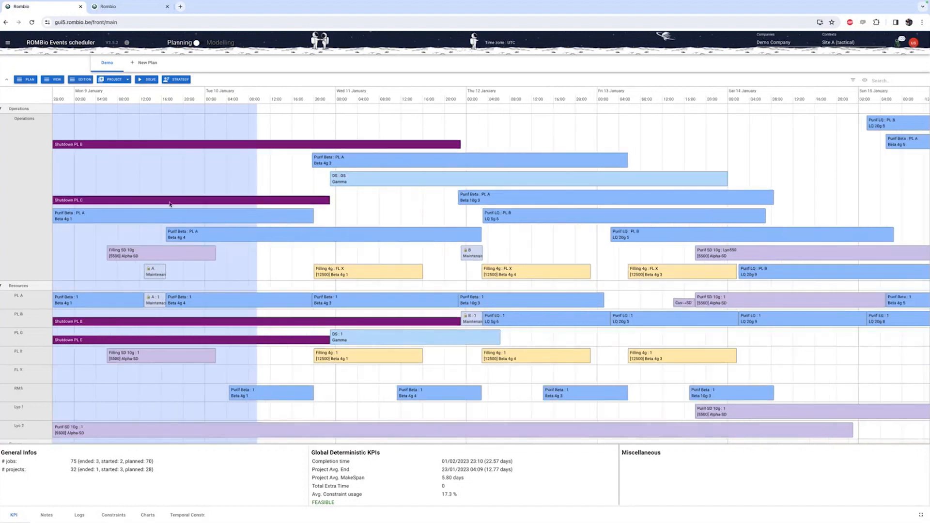
scroll(257, 114, "down", 3)
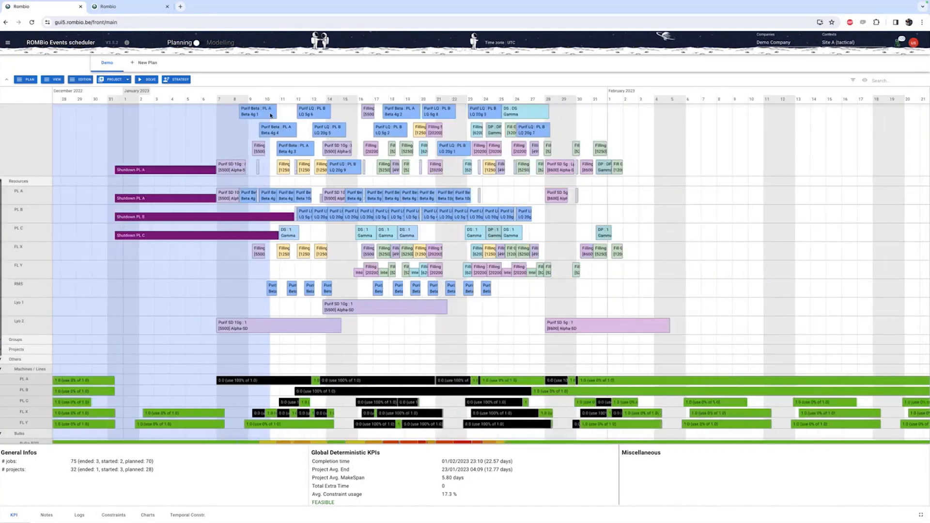
scroll(270, 115, "up", 2)
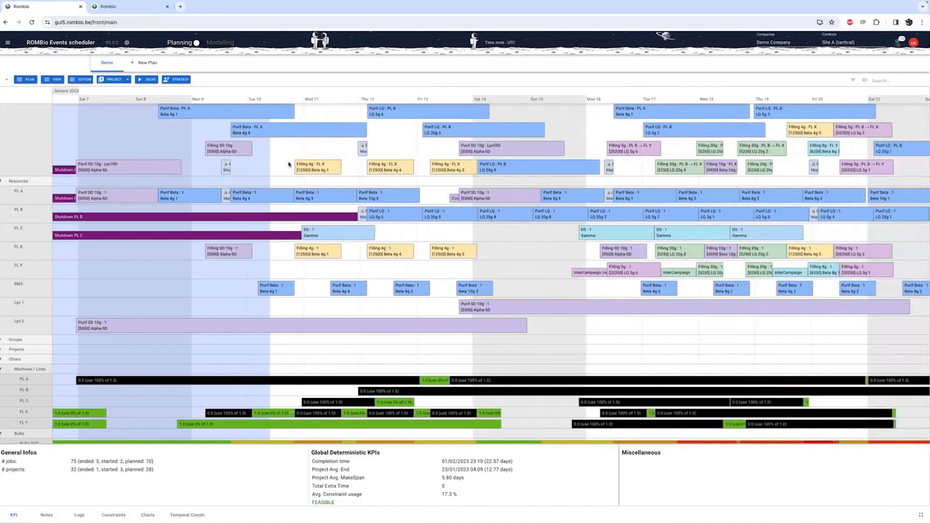
left_click(27, 80)
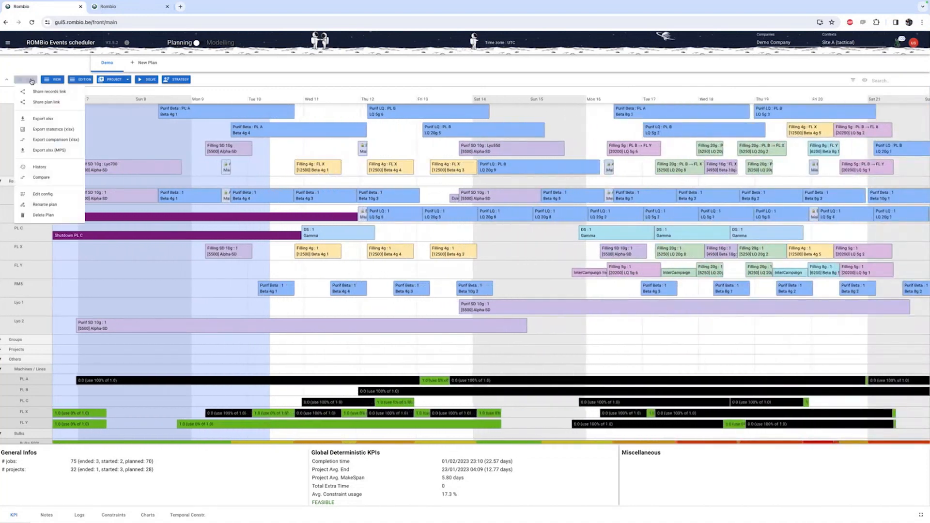
left_click(53, 104)
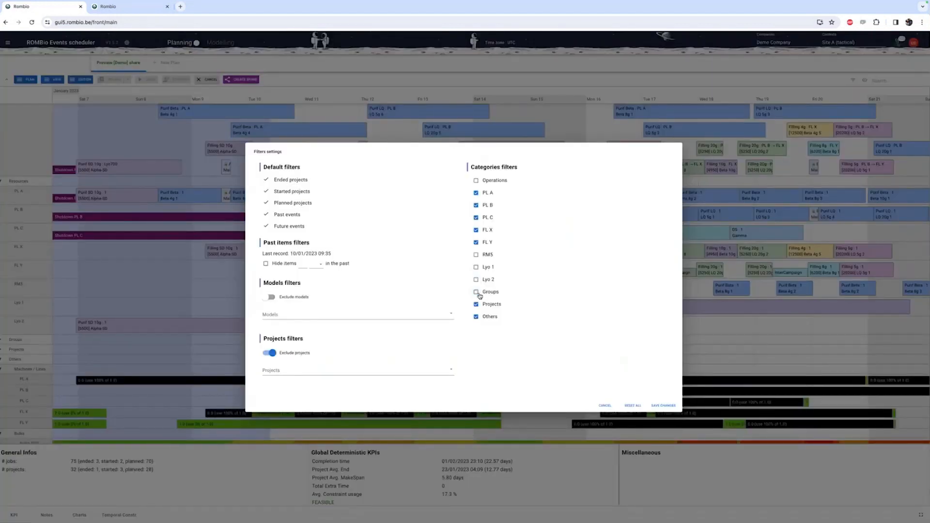
left_click(662, 406)
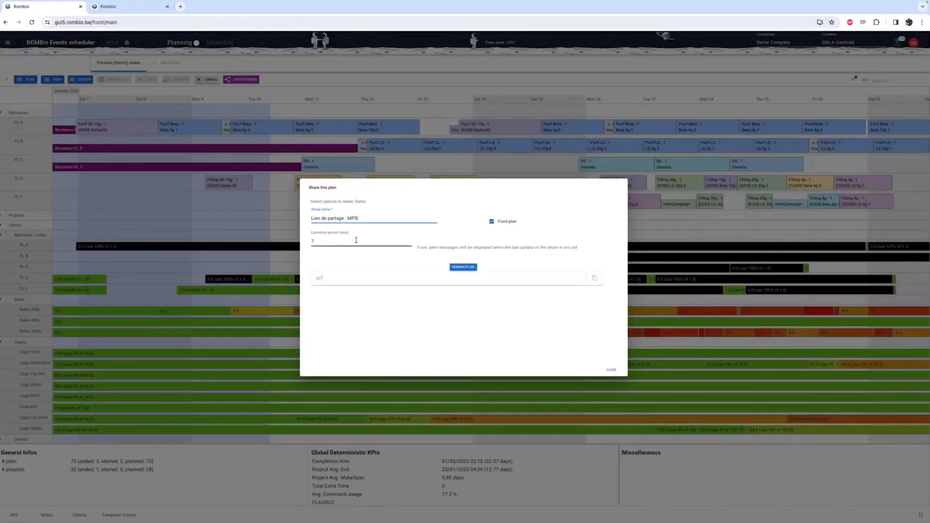
Generate a share URL named "Lien de partage : MPS" with a 7-day expiration and the plan fixed, and copy it
left_click(462, 266)
left_click(468, 267)
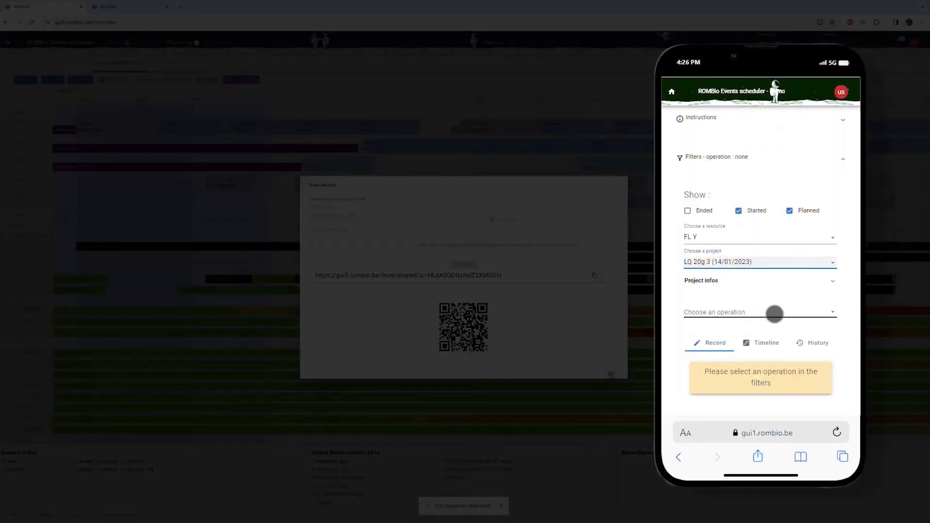
In the mobile record form, choose operation Filling 20g : PL B → FL Y of project LQ 20g 3 and inspect it on the timeline
left_click(775, 314)
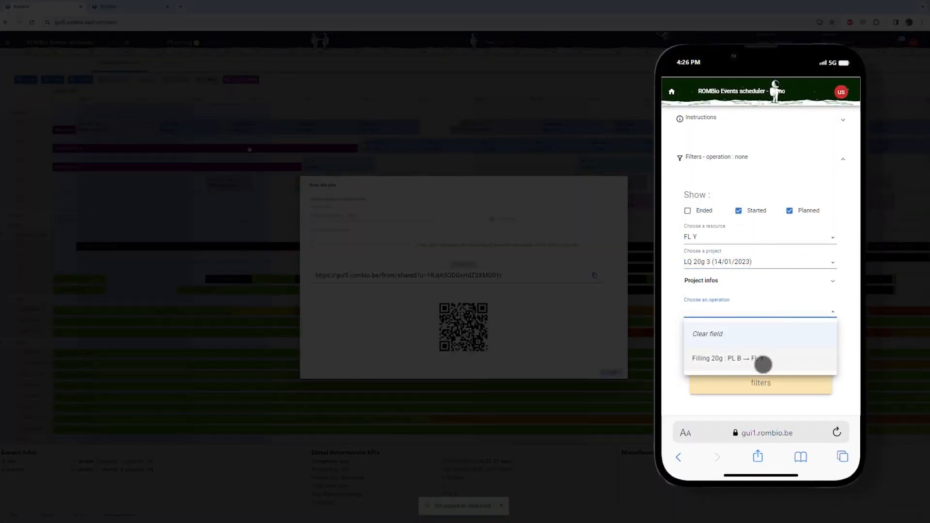
left_click(821, 364)
scroll(812, 265, "down", 3)
left_click(770, 186)
left_click_drag(721, 368, 781, 364)
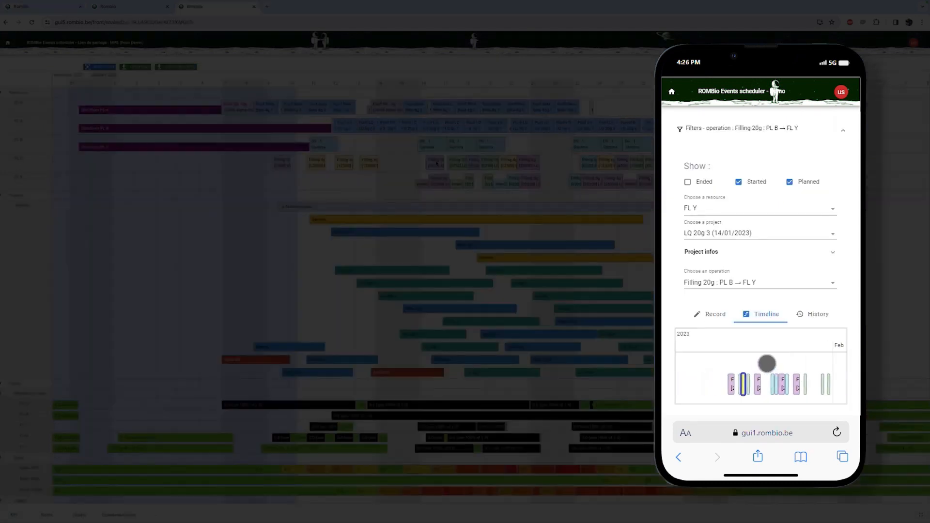
scroll(754, 376, "up", 12)
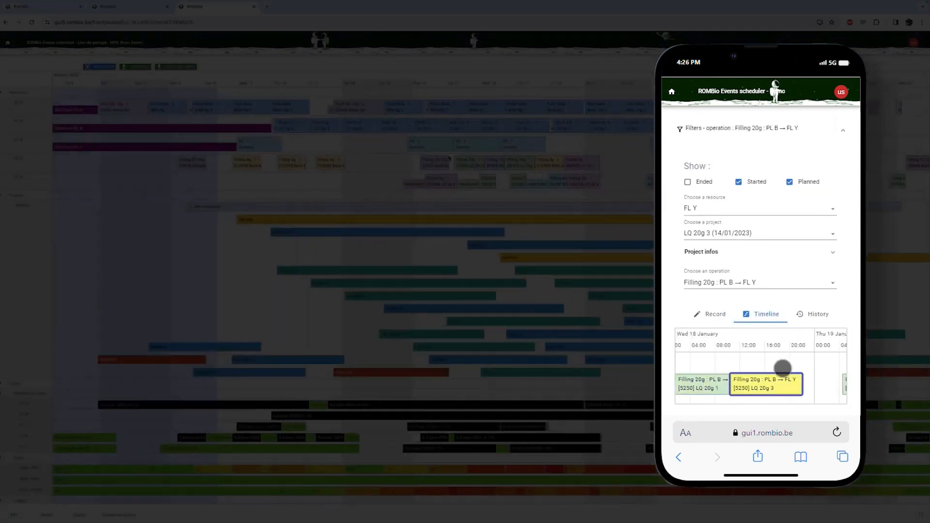
Set the record status of the LQ 20g 3 filling operation to Started
left_click(719, 314)
left_click(764, 353)
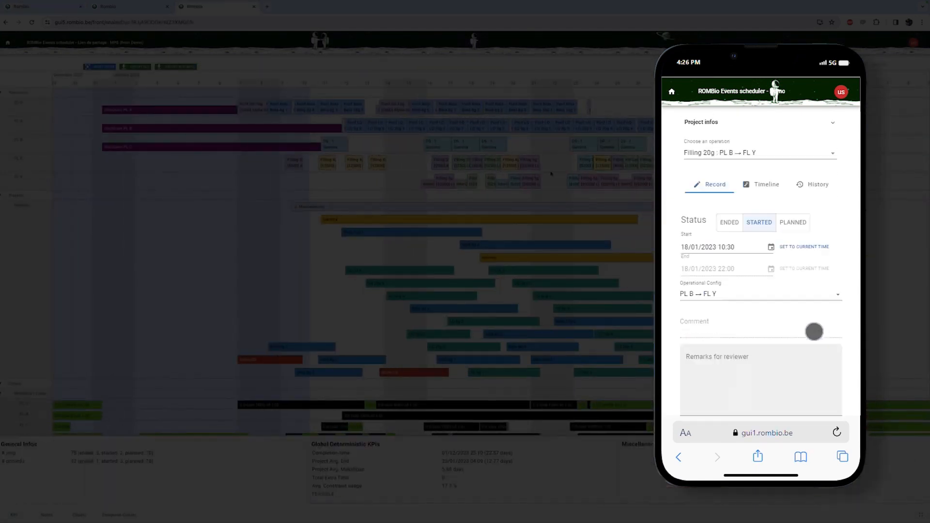
scroll(761, 290, "down", 2)
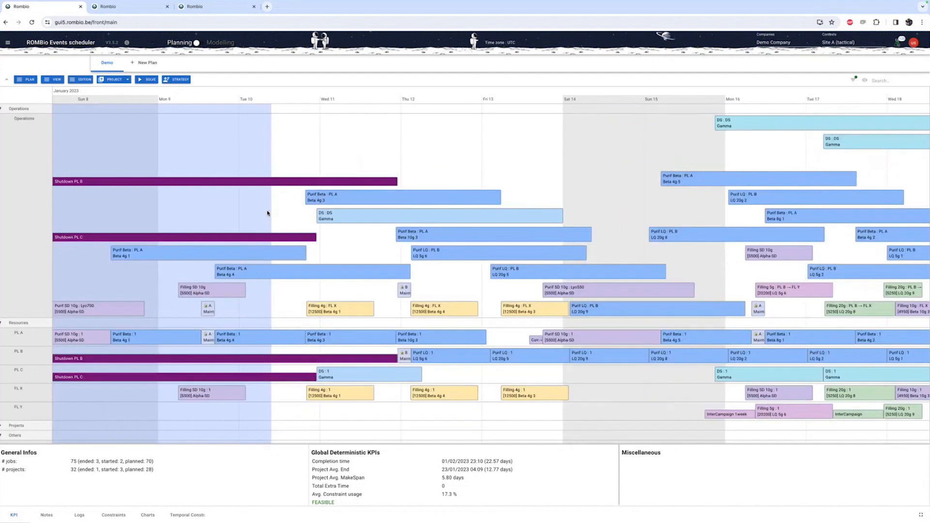
In the Demo plan, mark the Purif Beta : PL A operation of project Beta 4g 3 as started and commit the change
scroll(268, 213, "down", 2)
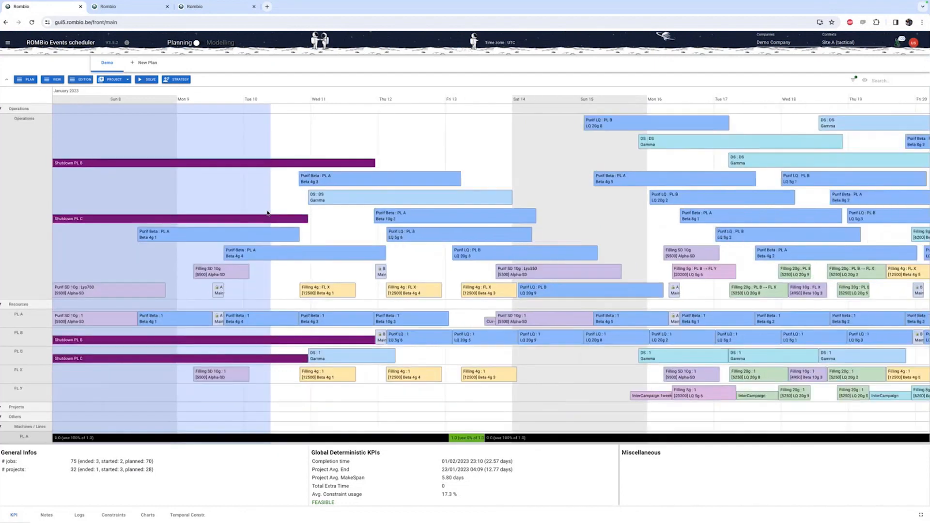
left_click(317, 180)
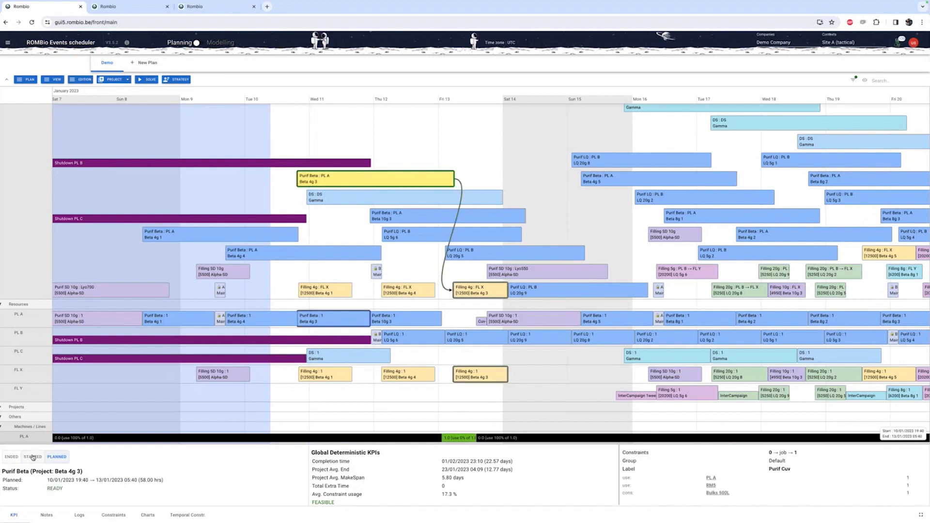
scroll(333, 309, "up", 1)
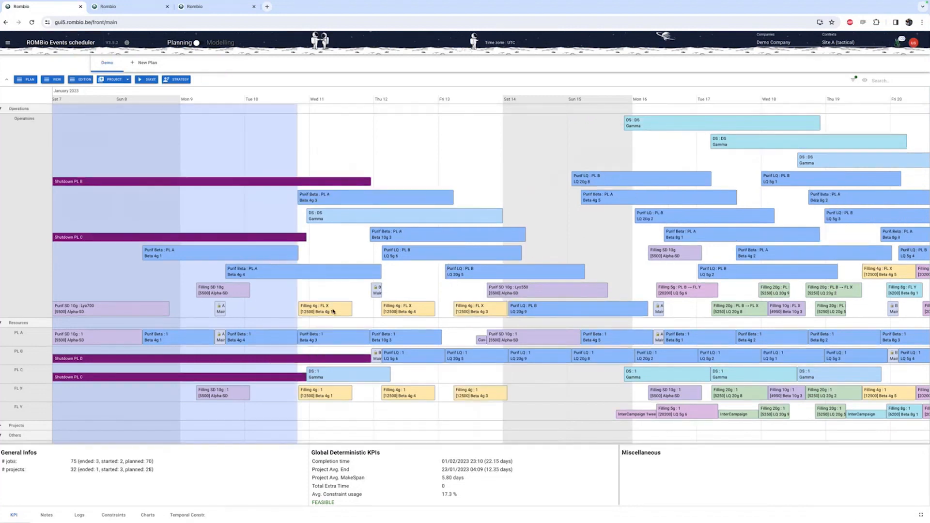
Mark the Filling 4g : FL X operation of project Beta 4g 1 as ended and commit the change
left_click(333, 309)
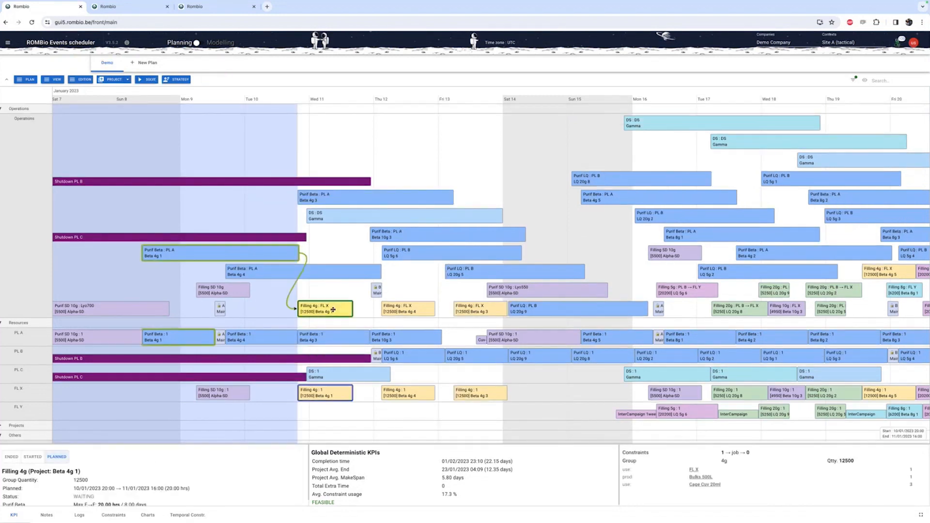
left_click(14, 462)
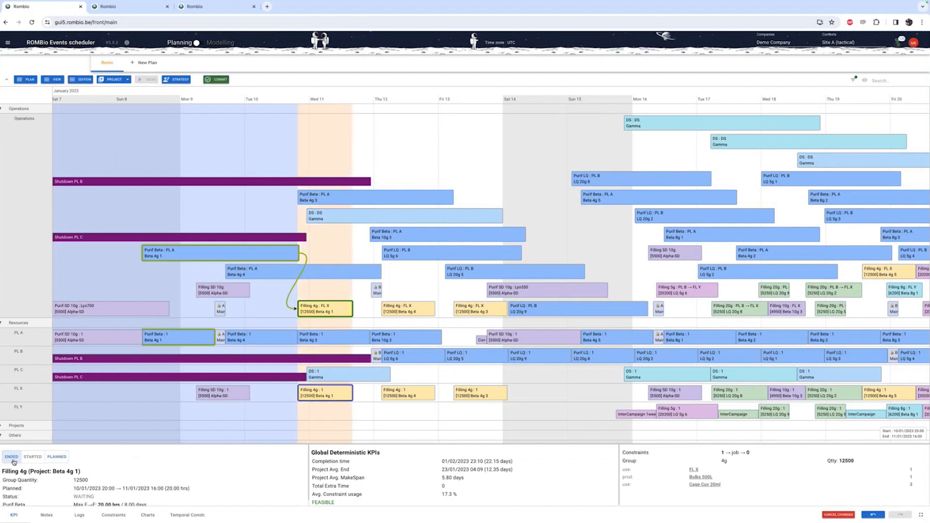
left_click(309, 246)
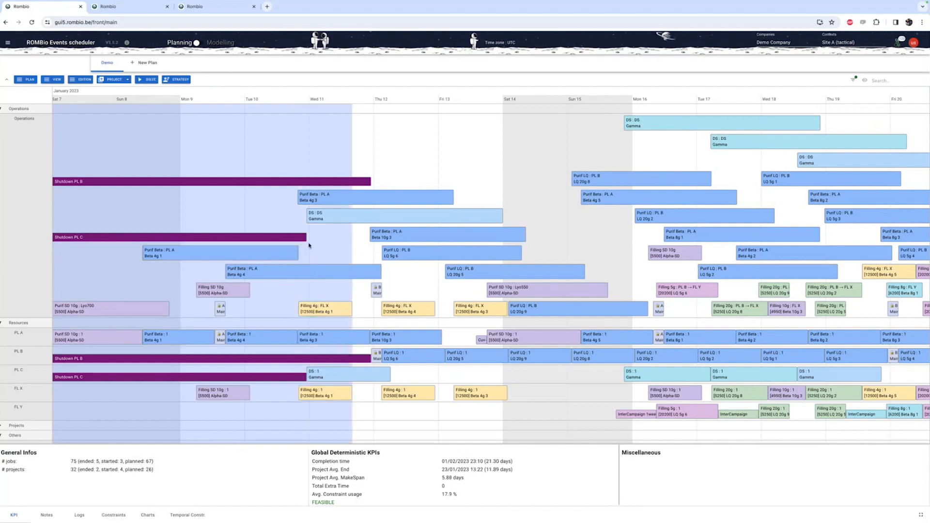
Move the Filling 4g : FL X operation of project Beta 4g 1 to start on 11/01/2023 at 04:00
left_click(324, 312)
scroll(324, 312, "up", 1)
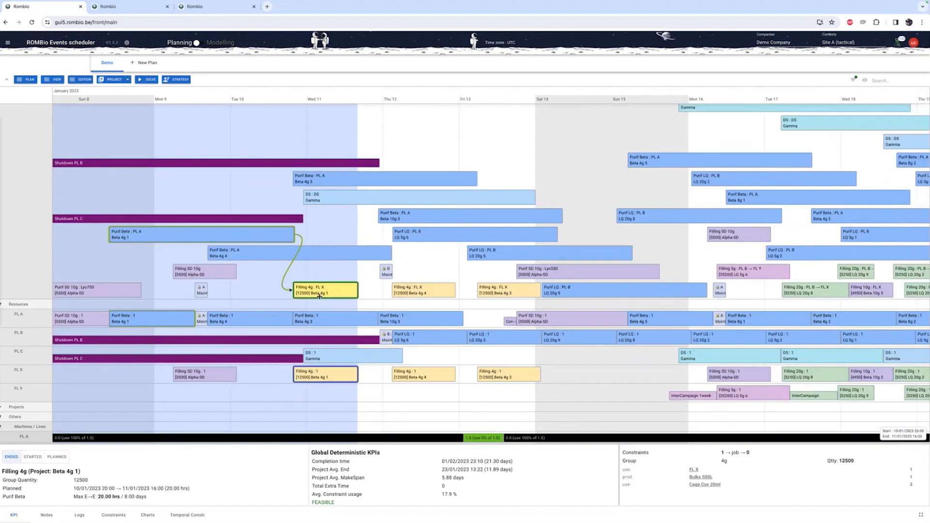
left_click_drag(324, 292, 349, 292)
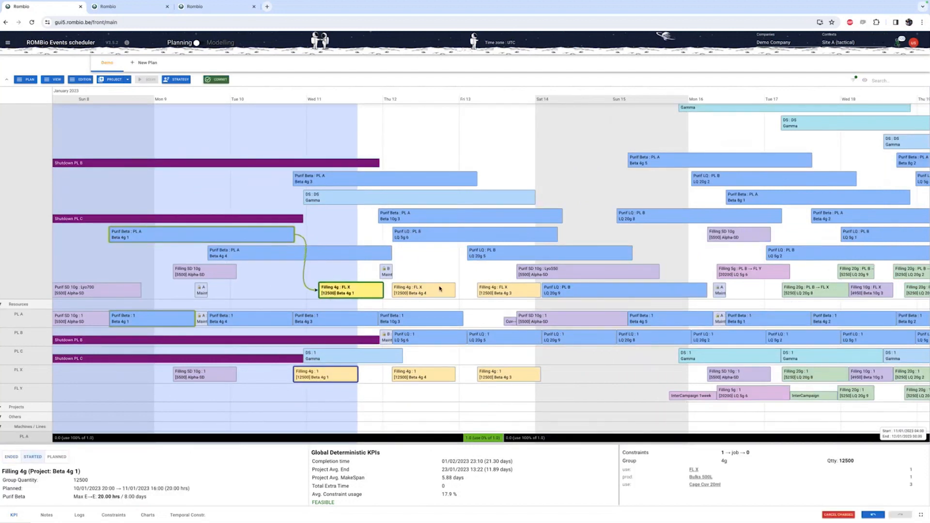
Shorten the Purif Beta : PL A operation of project Beta 4g 4 to end early on 11 January 2023, and commit the changes
left_click(366, 253)
left_click_drag(348, 252, 307, 257)
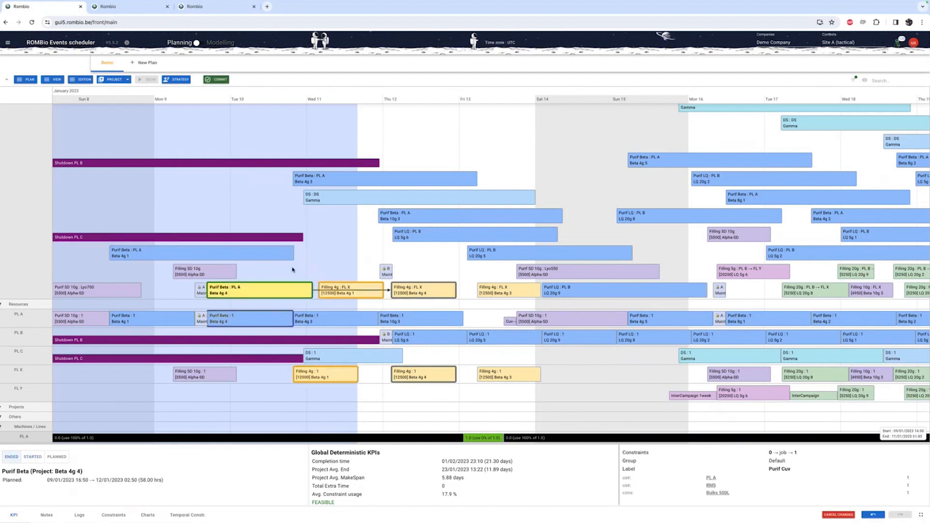
left_click(293, 270)
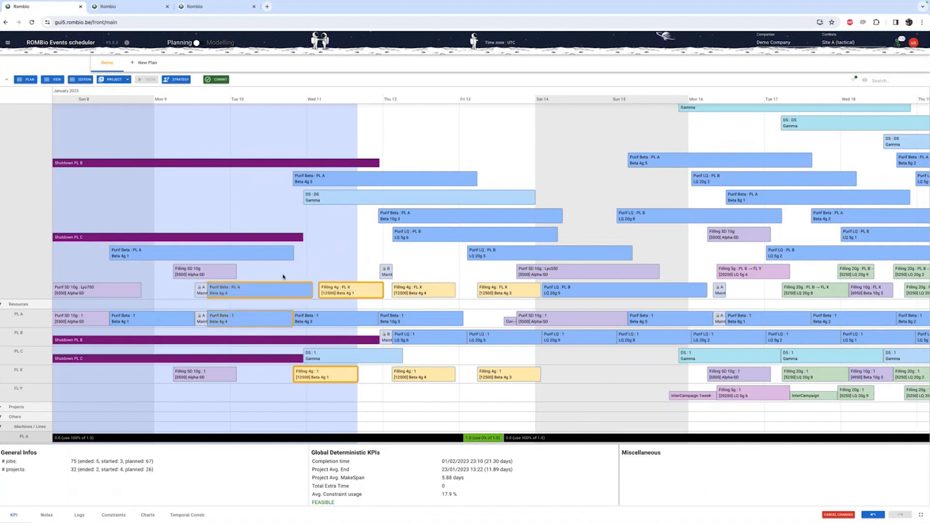
left_click(351, 294)
left_click(284, 291)
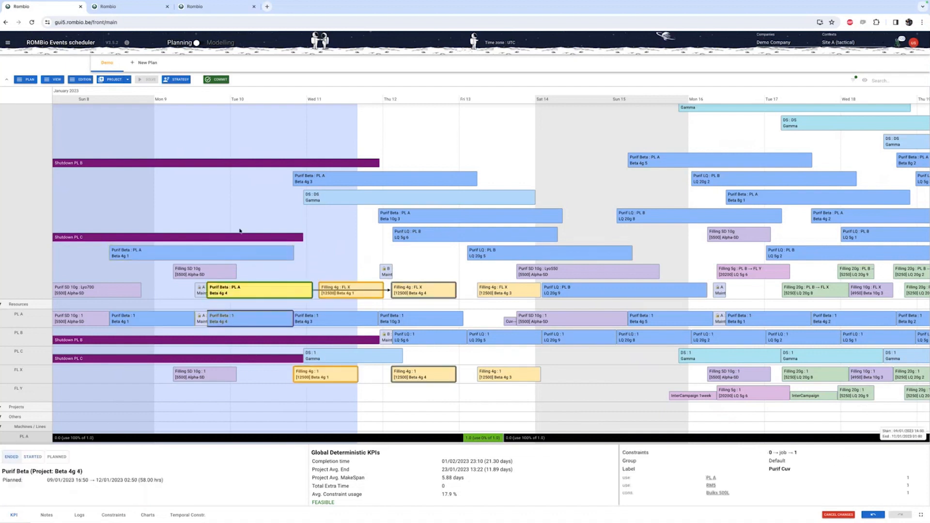
left_click(254, 187)
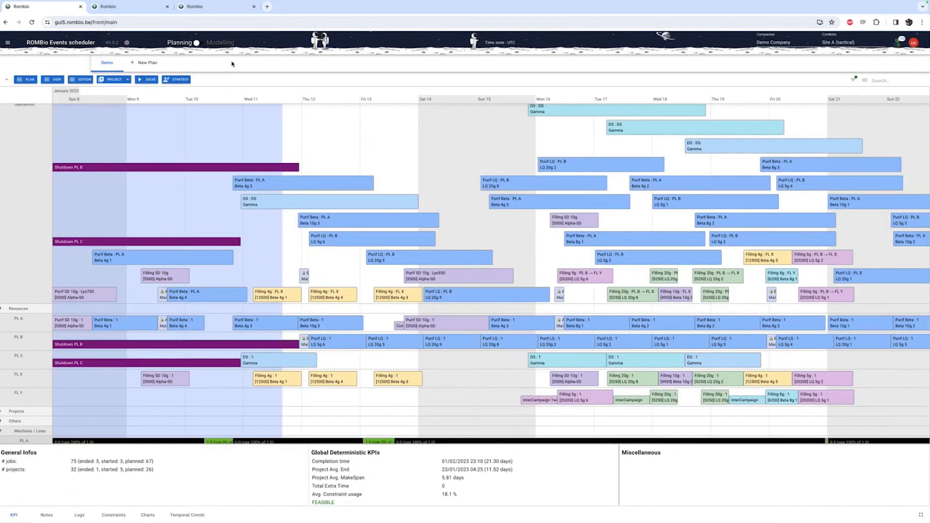
From the shared MPS plan, send a record marking the Purif Beta operation of project Beta 4g 5 on PL A as ended
left_click(213, 7)
scroll(380, 208, "up", 3)
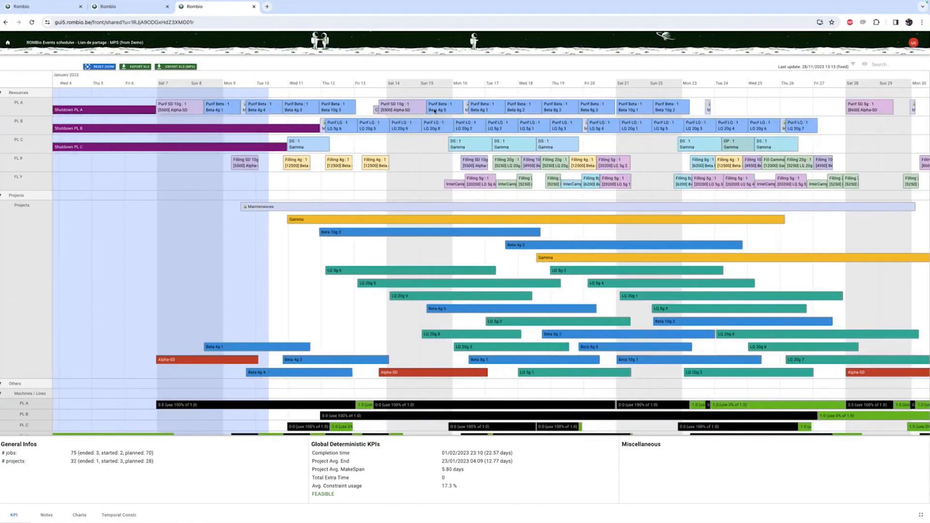
left_click(448, 115)
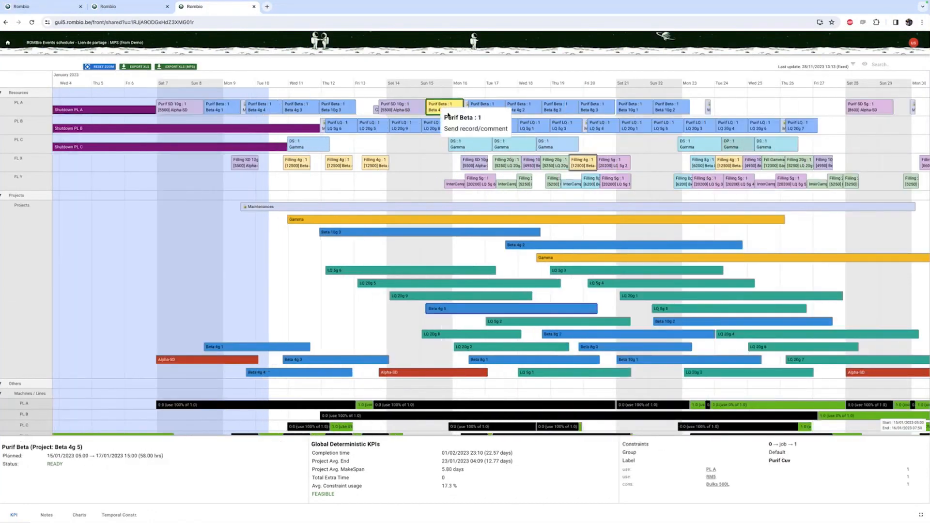
double_click(448, 115)
left_click(349, 220)
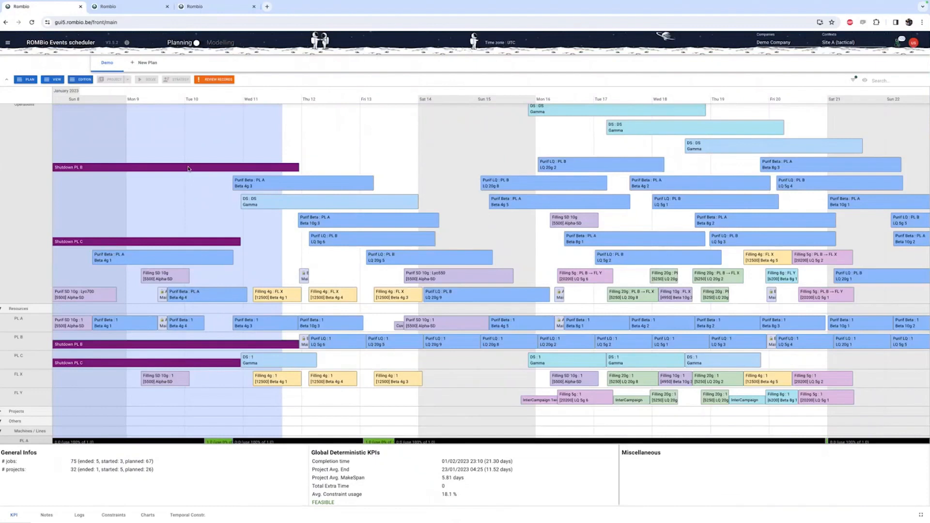
Review and approve the pending Beta 4g 5 record in the Demo plan, and commit the resulting changes
scroll(189, 168, "up", 1)
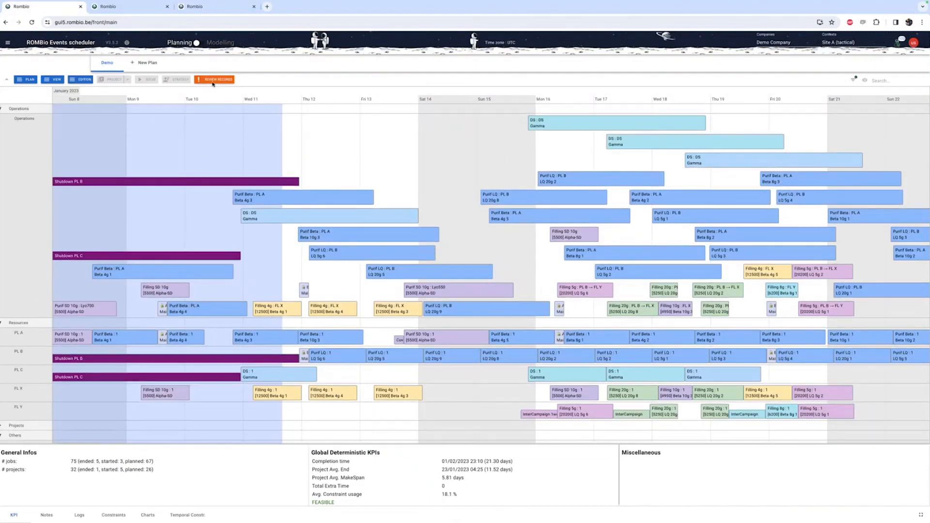
left_click(214, 79)
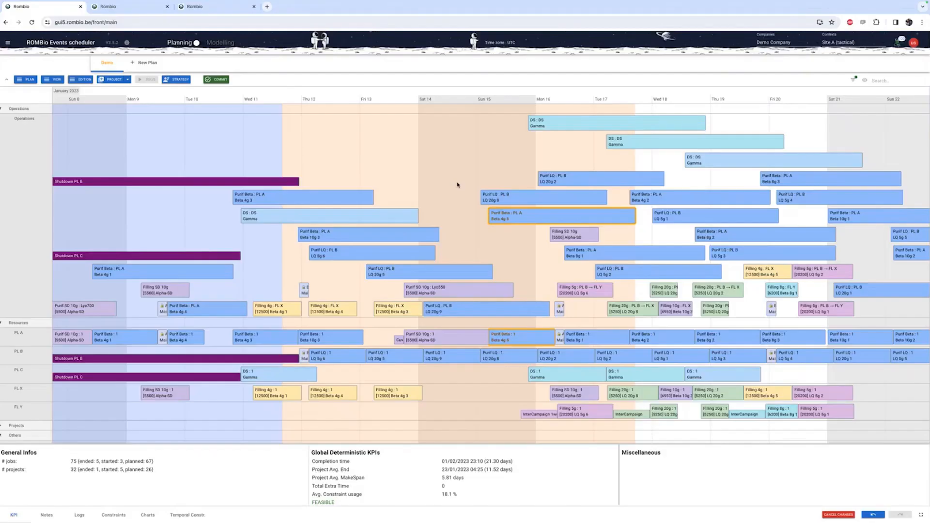
left_click_drag(501, 163, 357, 202)
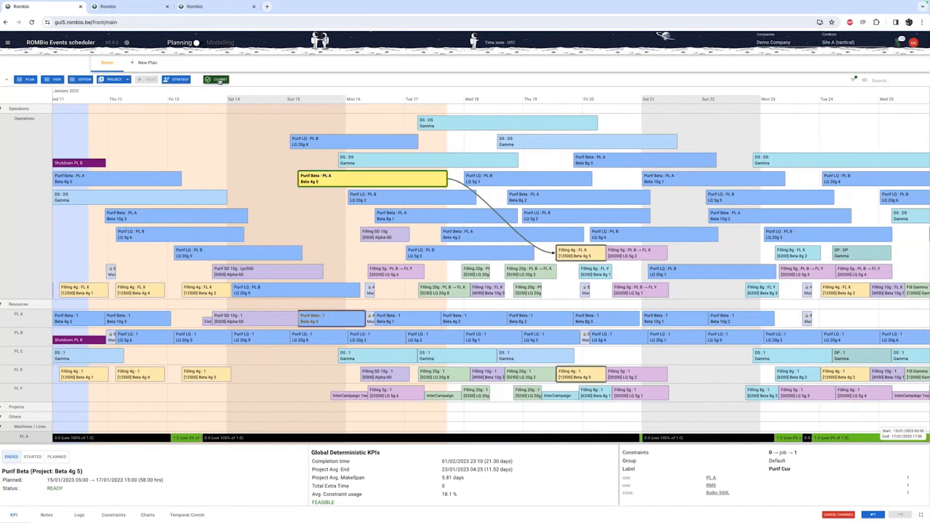
left_click(220, 80)
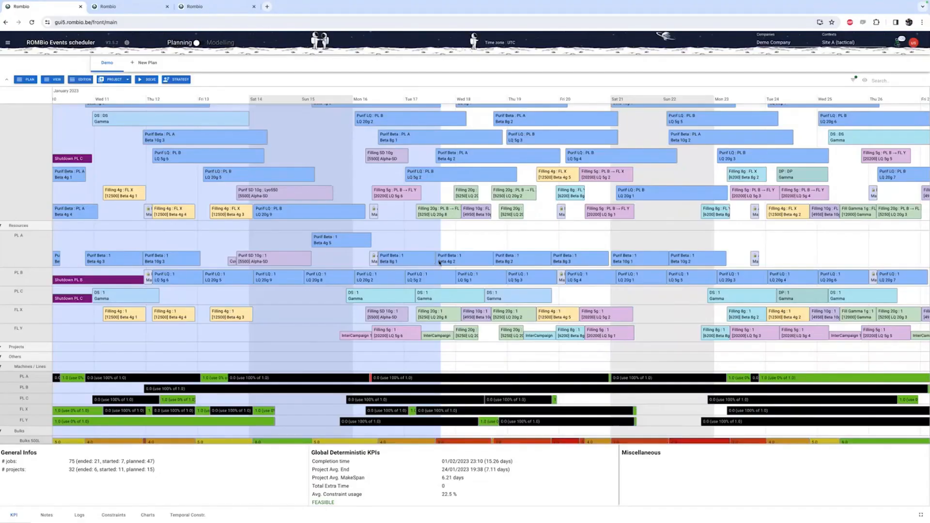
Submit an operation record setting Filling 20g : PL B → FL Y of project LQ 20g 9 to Started, starting 18/01/2023 04:00
double_click(327, 502)
left_click(124, 12)
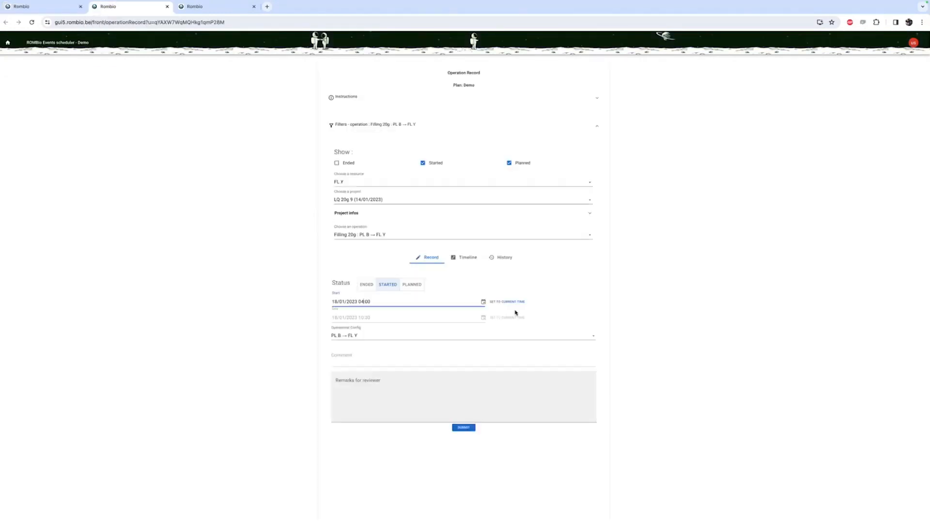
left_click(453, 428)
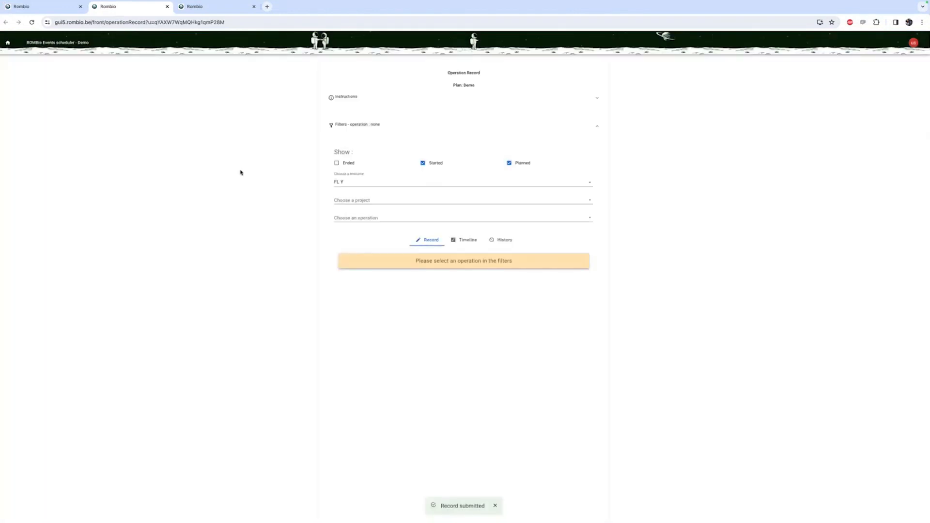
Review and approve the pending record for Filling 20g : PL B → FL Y of LQ 20g 9 in the Demo plan, and commit it
left_click(61, 6)
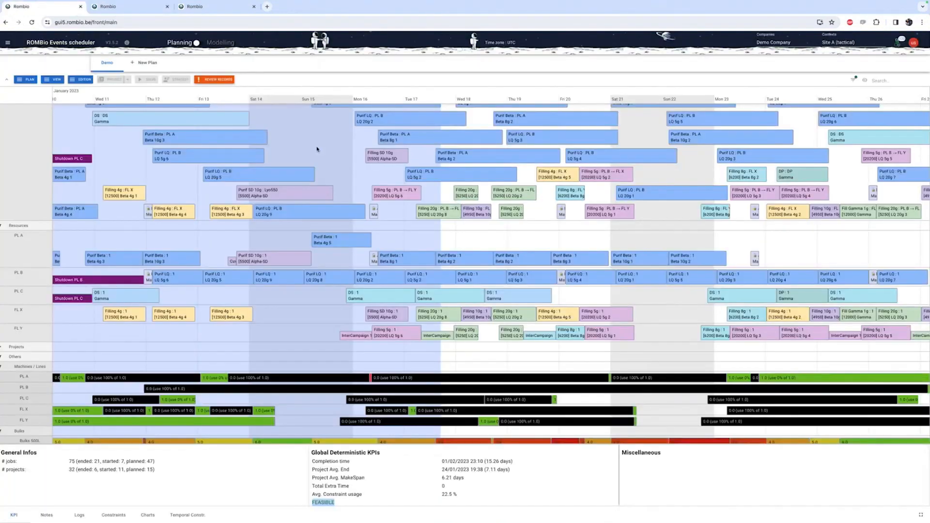
left_click(210, 80)
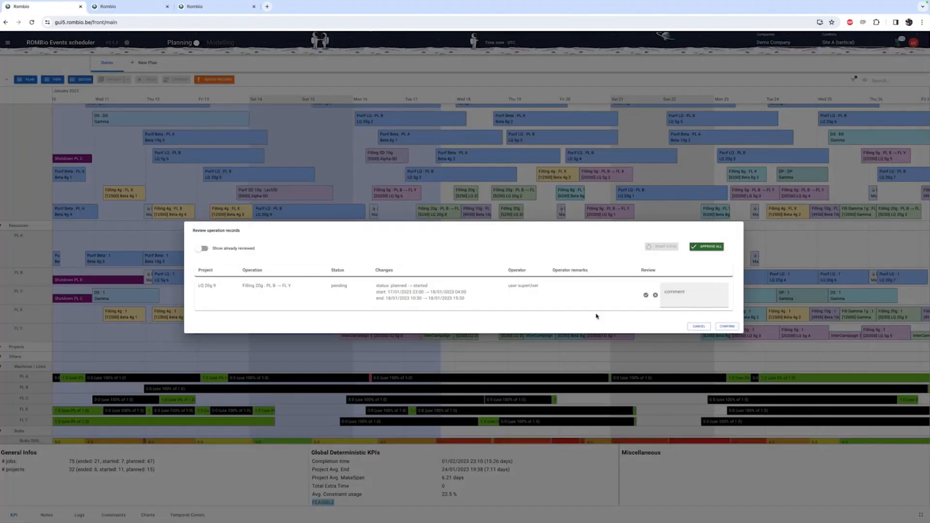
left_click(646, 296)
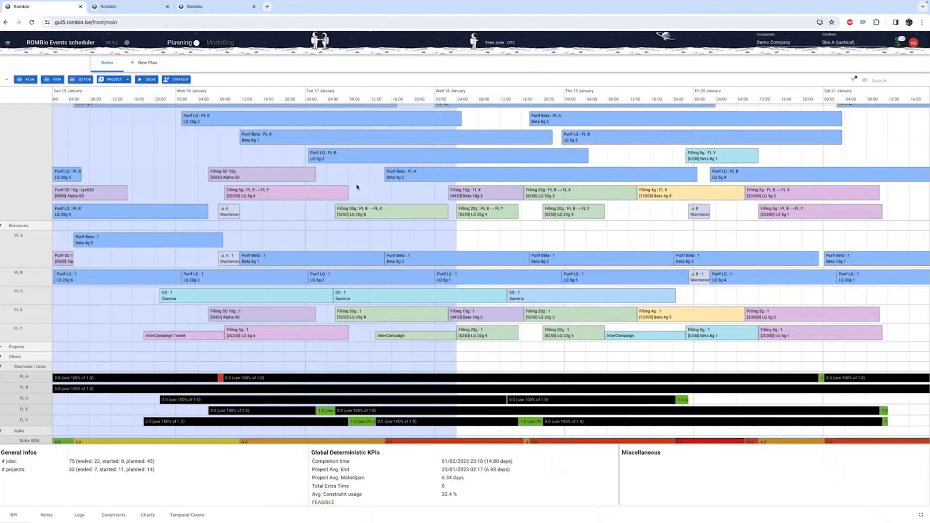
Commit the plan with the Filling 5g operation of LQ 5g 6 moved to 18 January 2023 and the Filling 20g operation of LQ 20g 9 set to Started
left_click(483, 218)
left_click(495, 332)
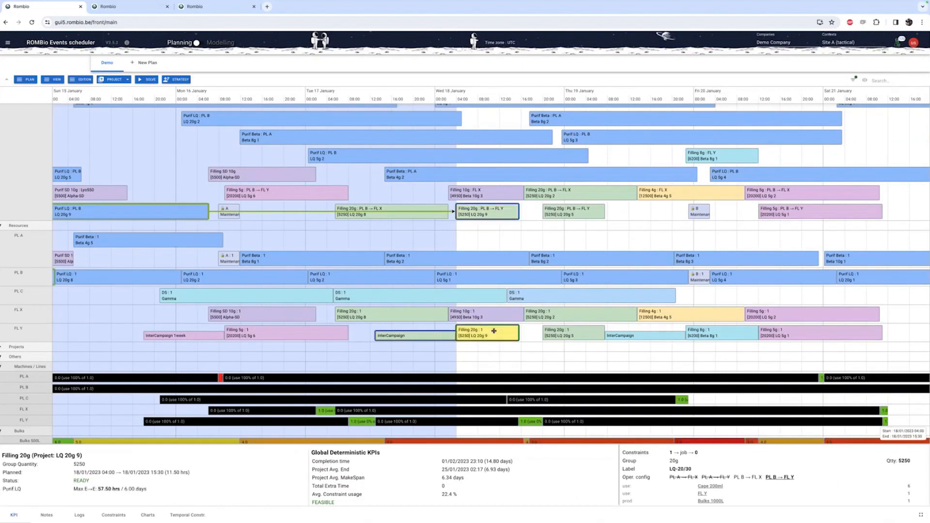
left_click(498, 238)
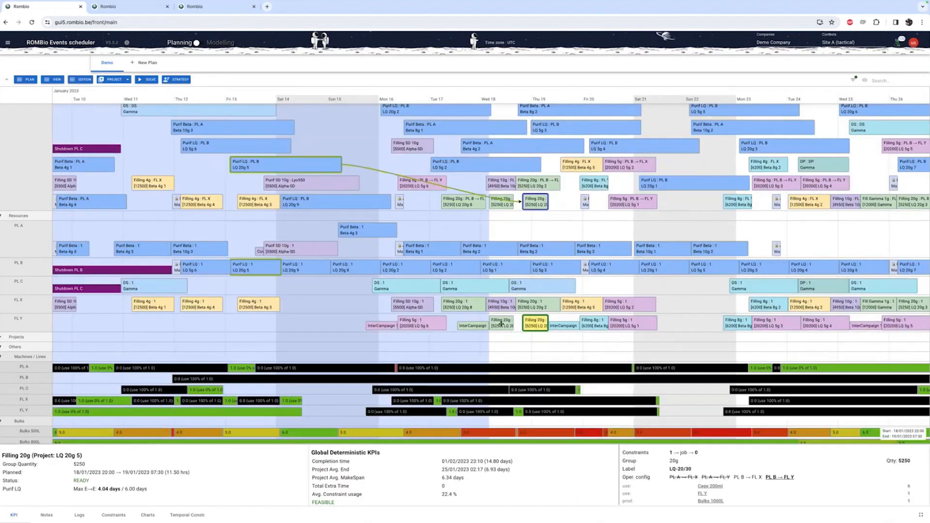
left_click(502, 324)
left_click(413, 325)
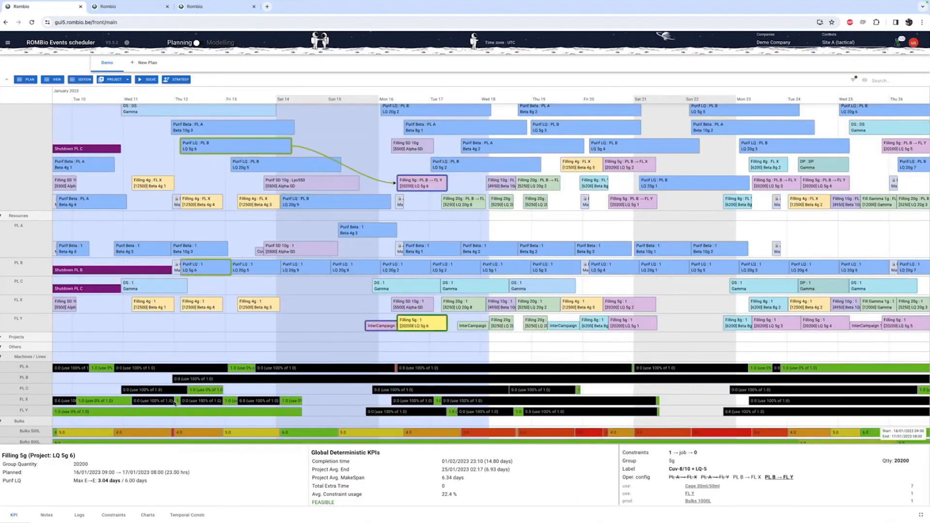
left_click(411, 185)
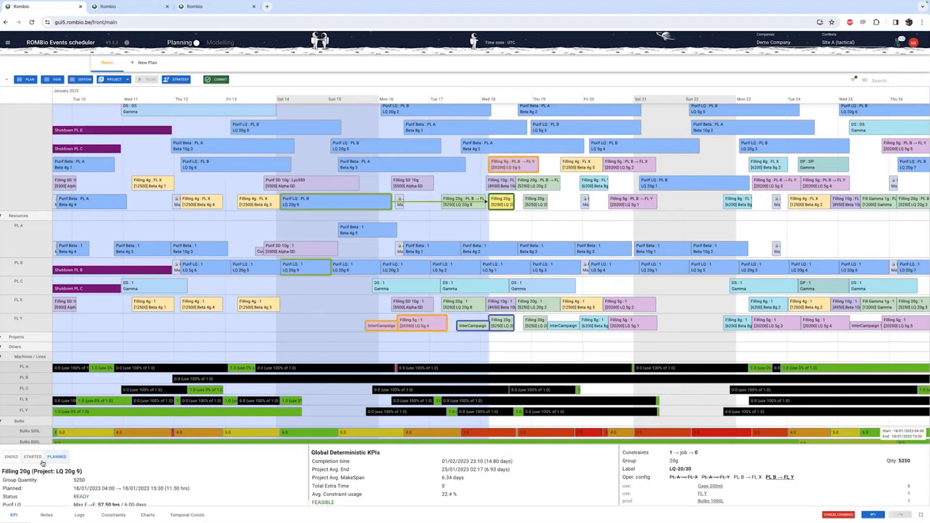
left_click(42, 461)
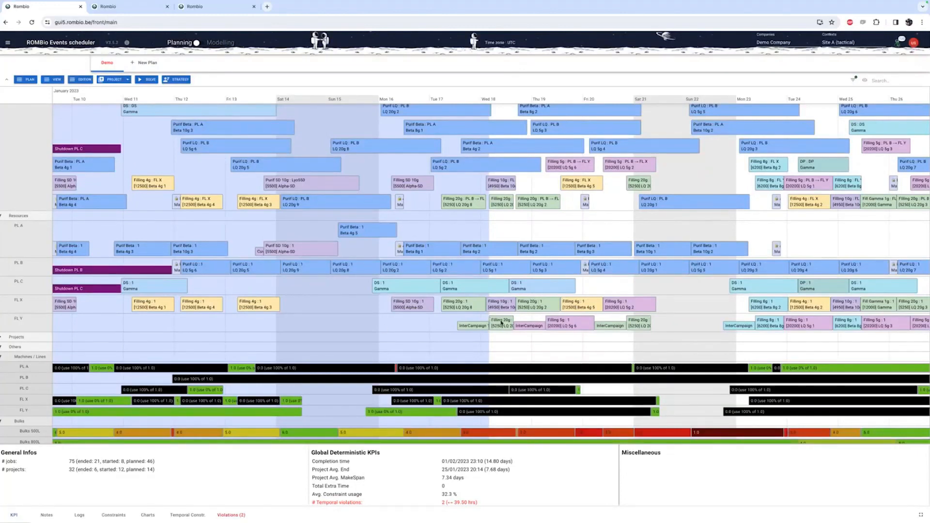
Examine the temporal violations affecting the Filling 20g operations of LQ 20g 1 and LQ 20g 5, and the details of the LQ 20g 1 filling
scroll(501, 322, "right", 8)
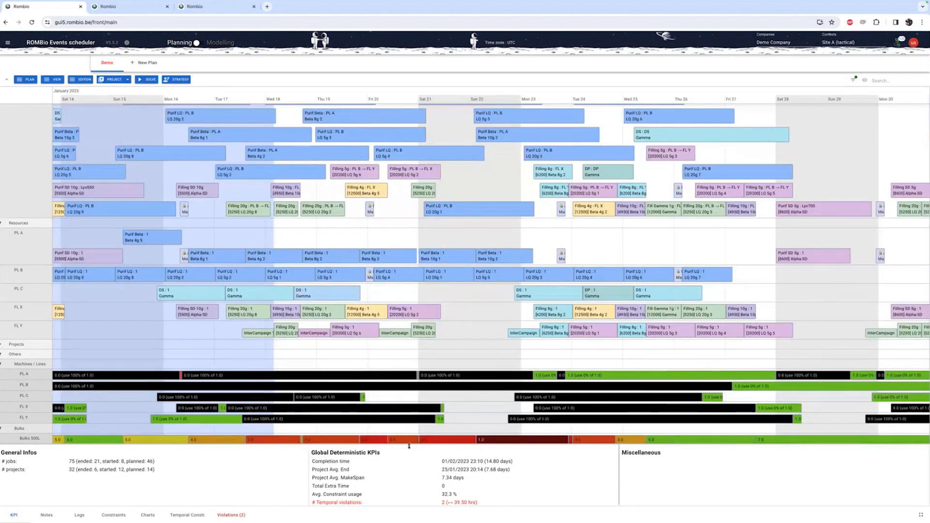
scroll(415, 425, "down", 1)
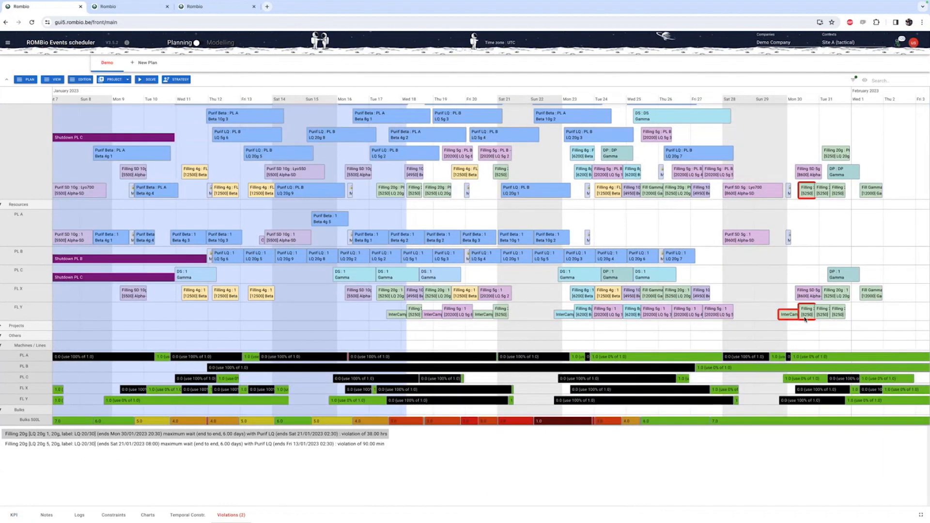
left_click(378, 444)
left_click(374, 434)
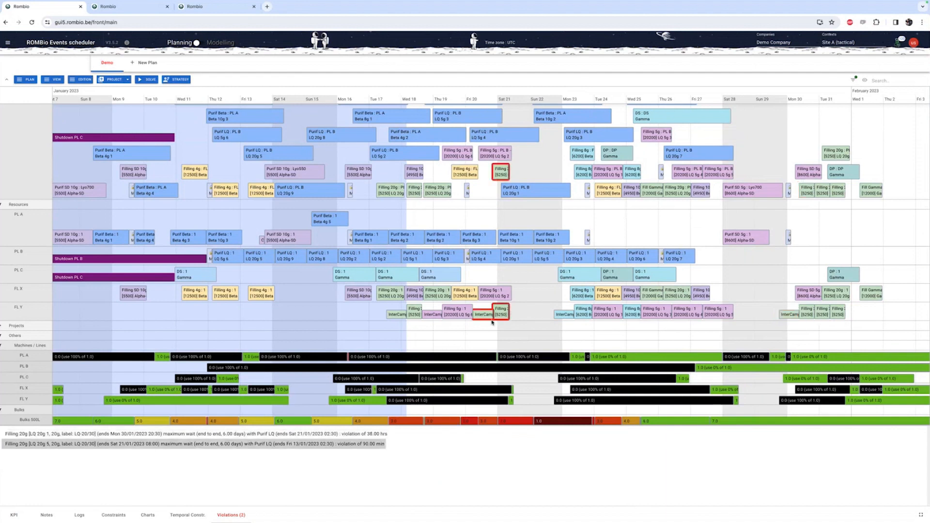
left_click(503, 327)
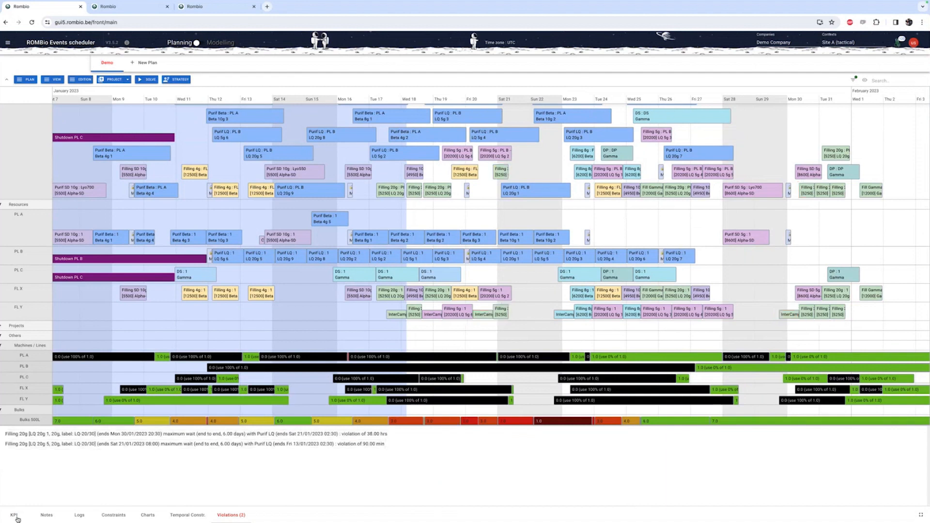
left_click(15, 516)
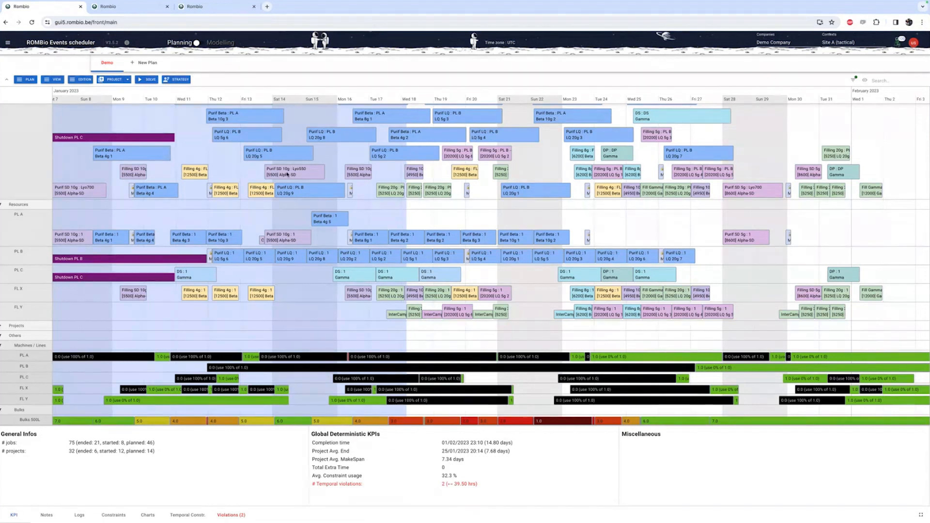
left_click(807, 313)
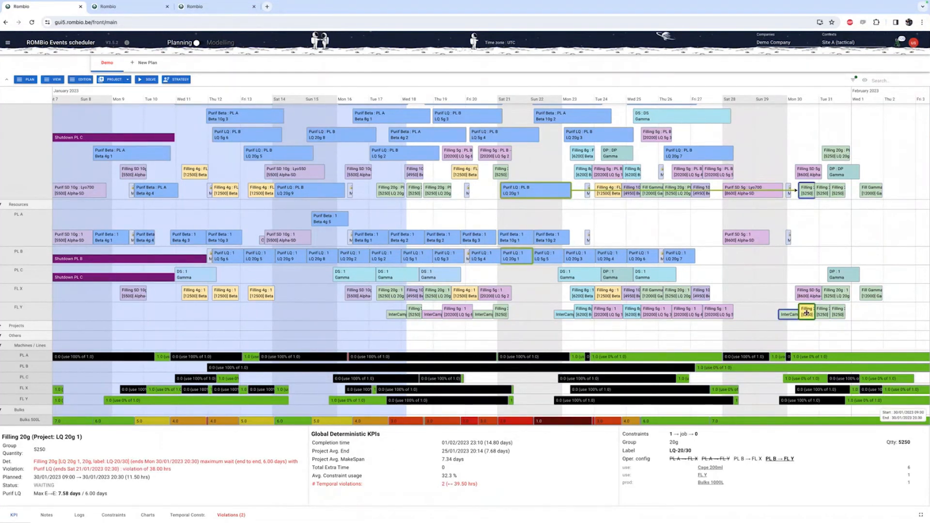
Solve the Demo plan again and compare it with its 28/11/2023 13:21:17 version
left_click(25, 79)
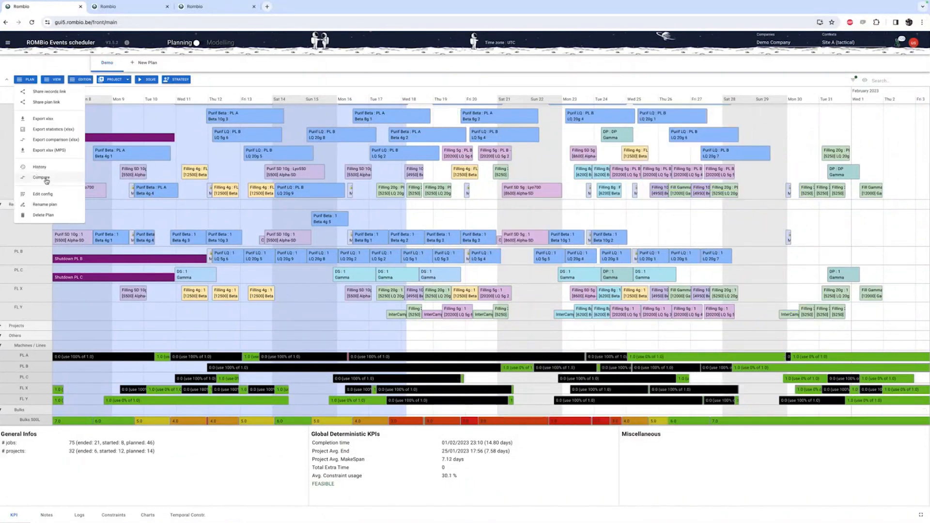
left_click(41, 178)
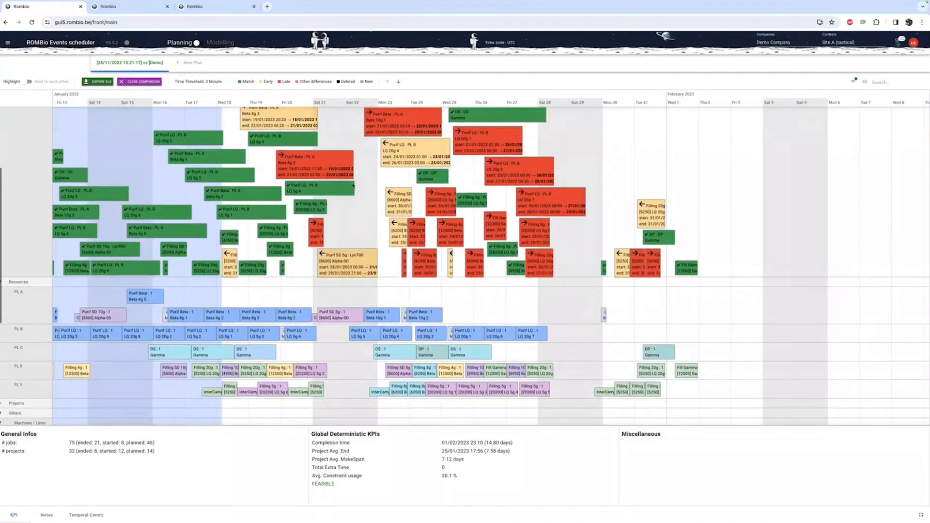
Examine the highlighted early and late operations in the comparison, including Purif Beta of Beta 10g 1 and Beta 8g 3 and Filling 20g of LQ 20g 7
left_click(315, 159)
left_click(412, 120)
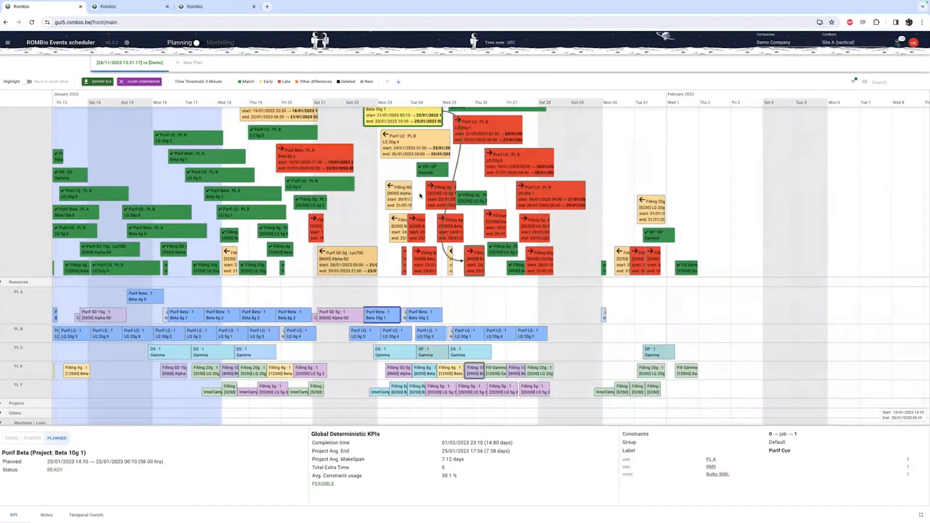
left_click(649, 240)
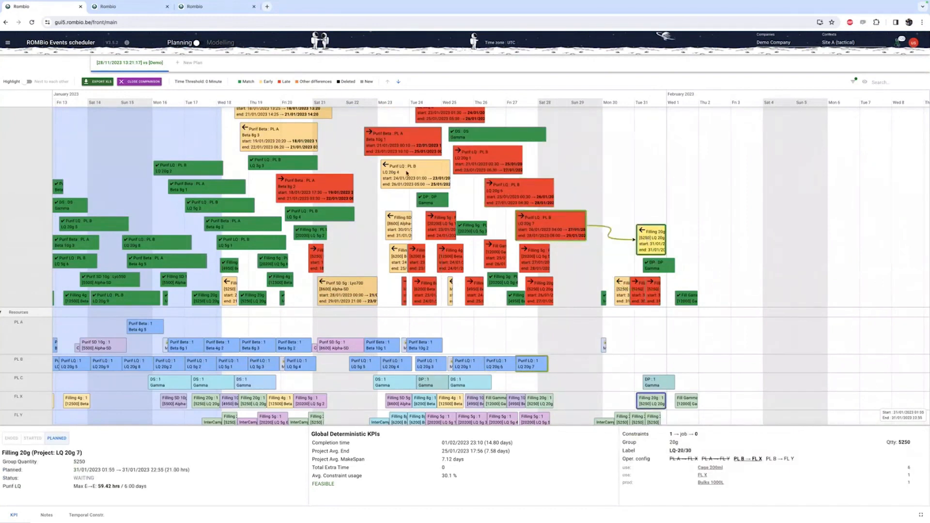
left_click(406, 173)
left_click(348, 289)
left_click(277, 134)
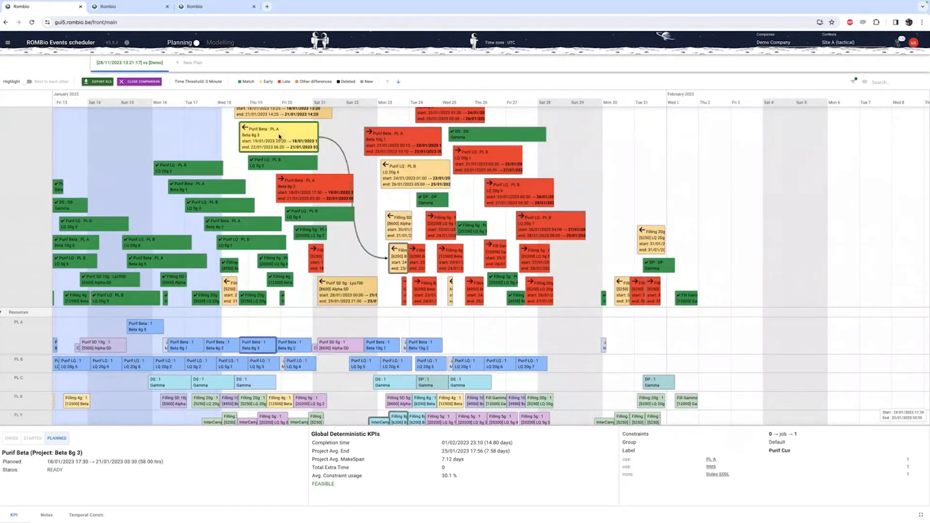
left_click(349, 158)
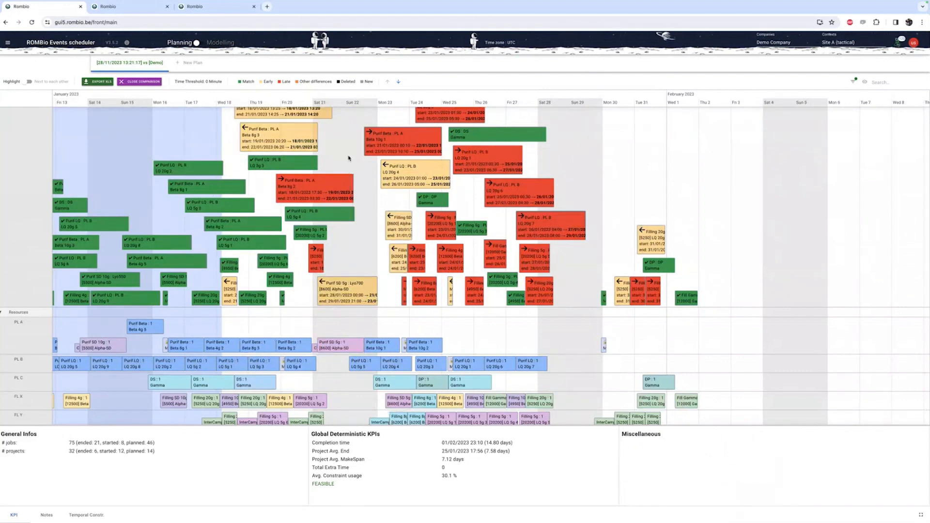
scroll(349, 158, "up", 1)
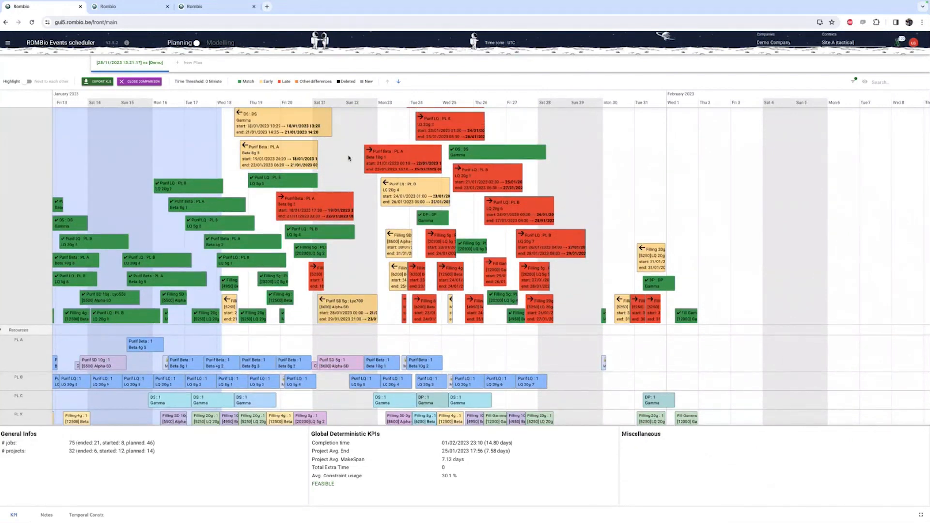
Show both plan versions next to each other and inspect the shifted Purif Beta and Purif SD 5g operations on PL A and the InterCampaign task on FL Y
left_click(29, 82)
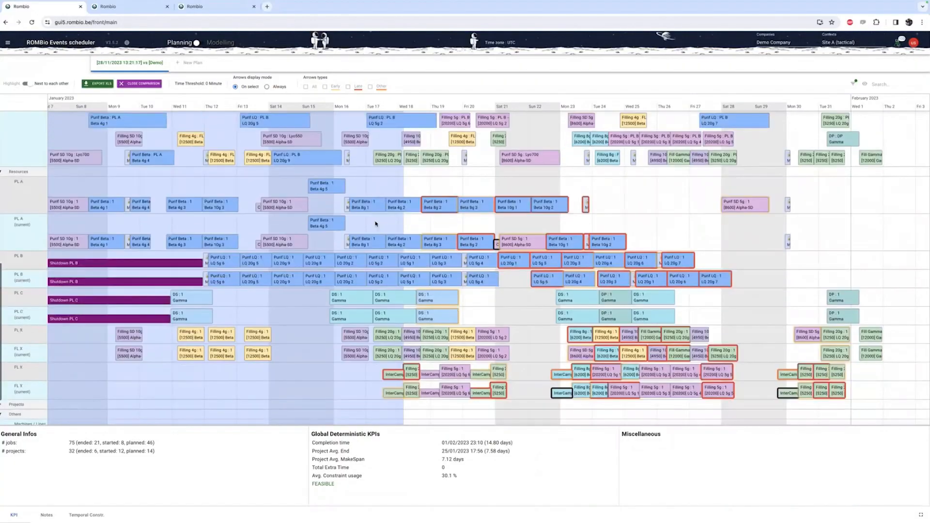
scroll(22, 130, "down", 2)
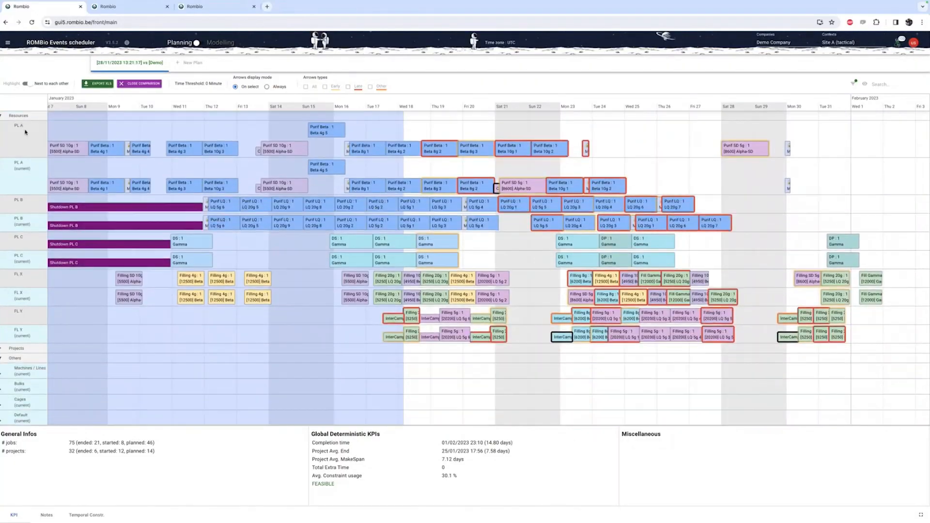
left_click(473, 187)
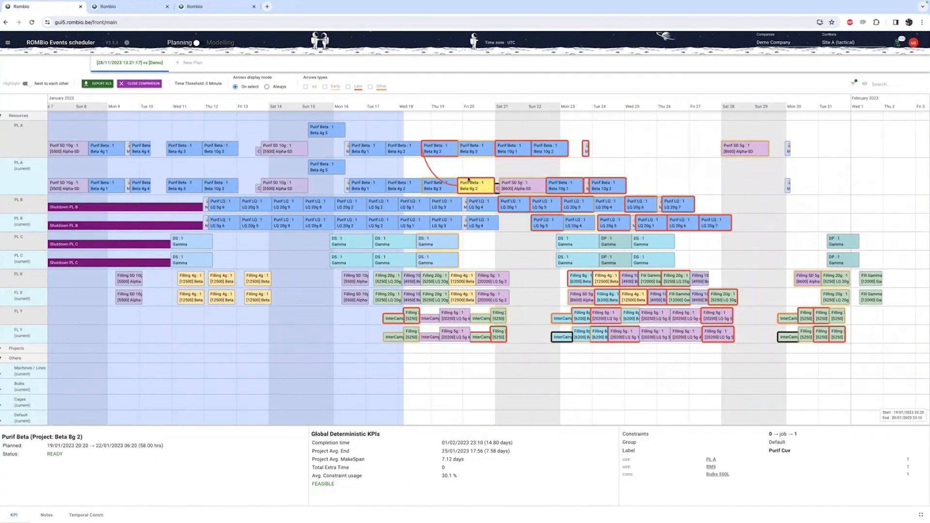
left_click(478, 149)
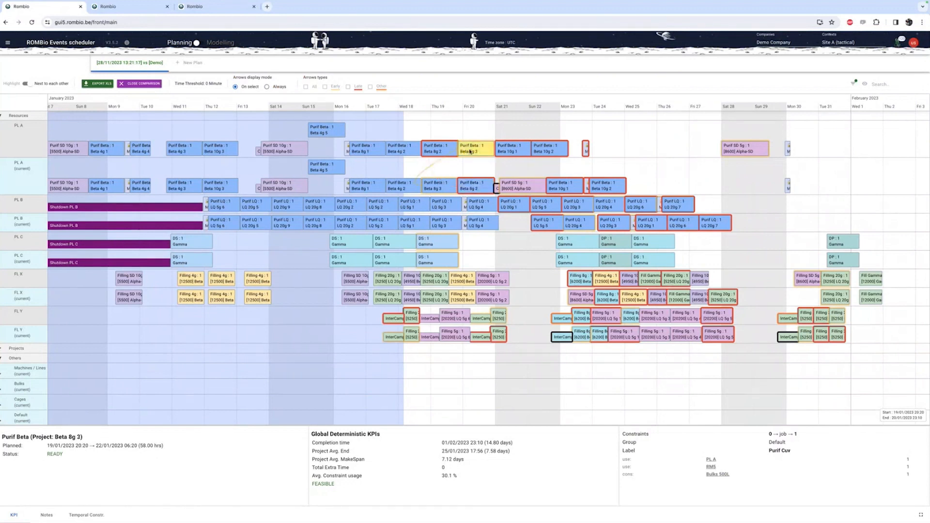
left_click(478, 189)
left_click(518, 149)
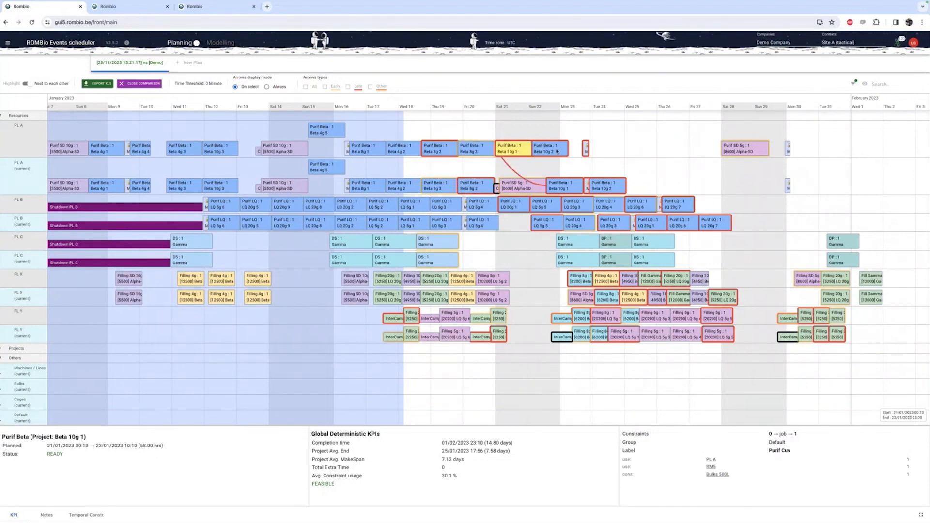
left_click(514, 187)
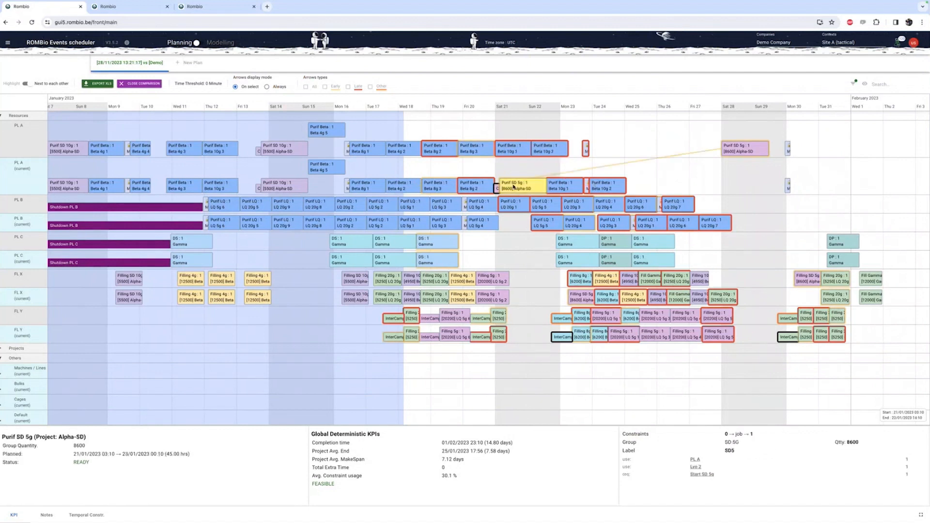
left_click(742, 153)
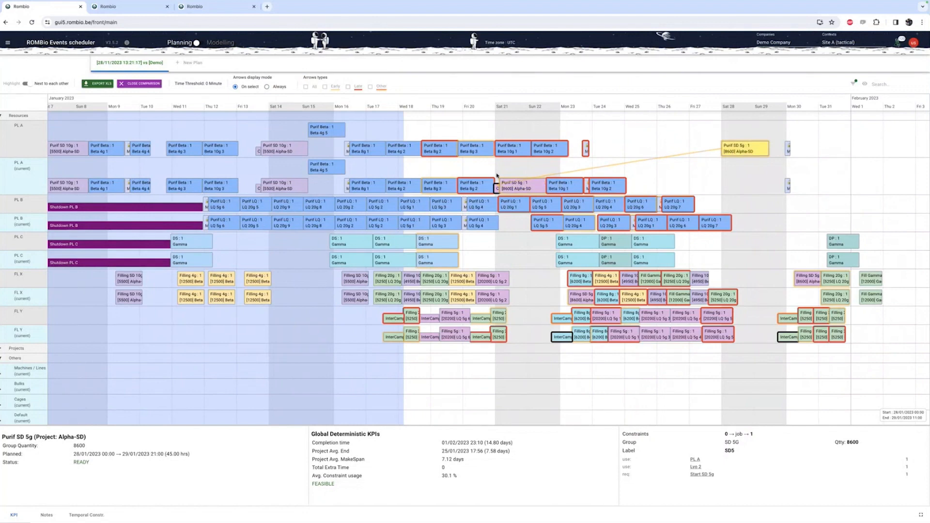
left_click(520, 191)
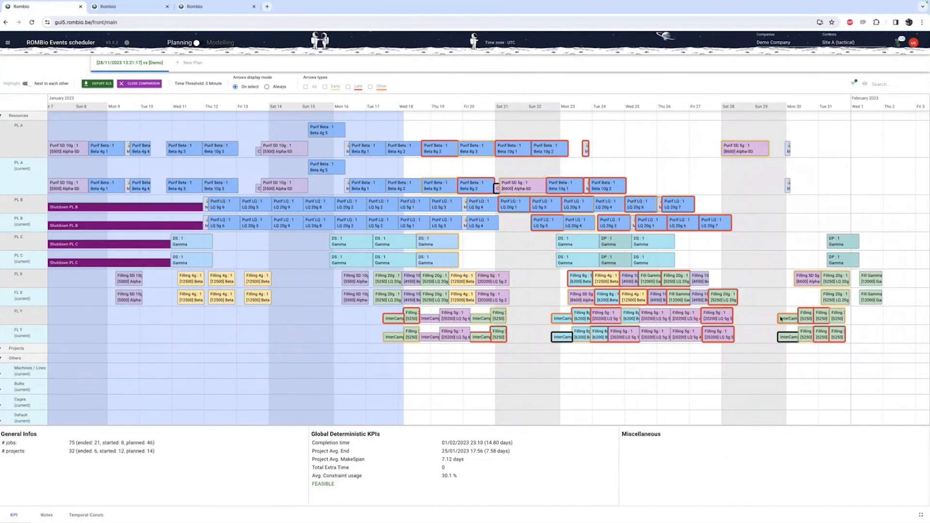
left_click(784, 315)
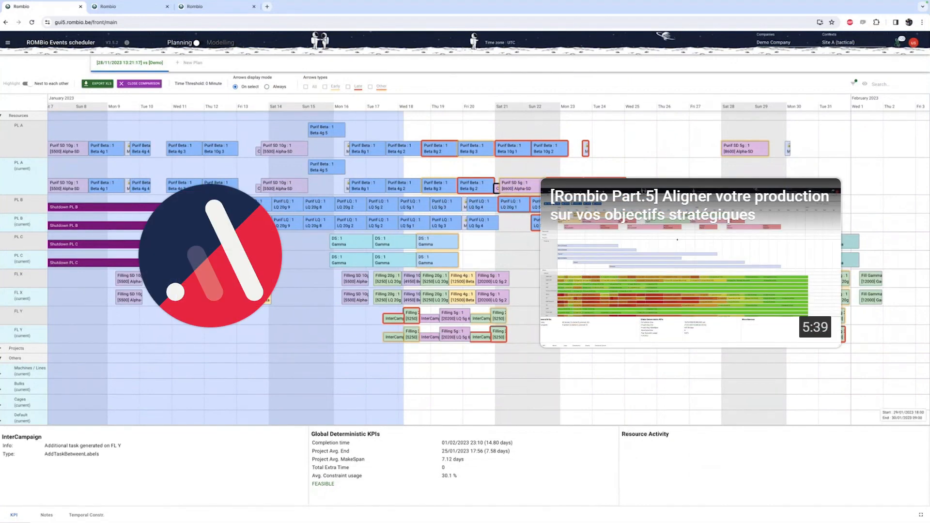